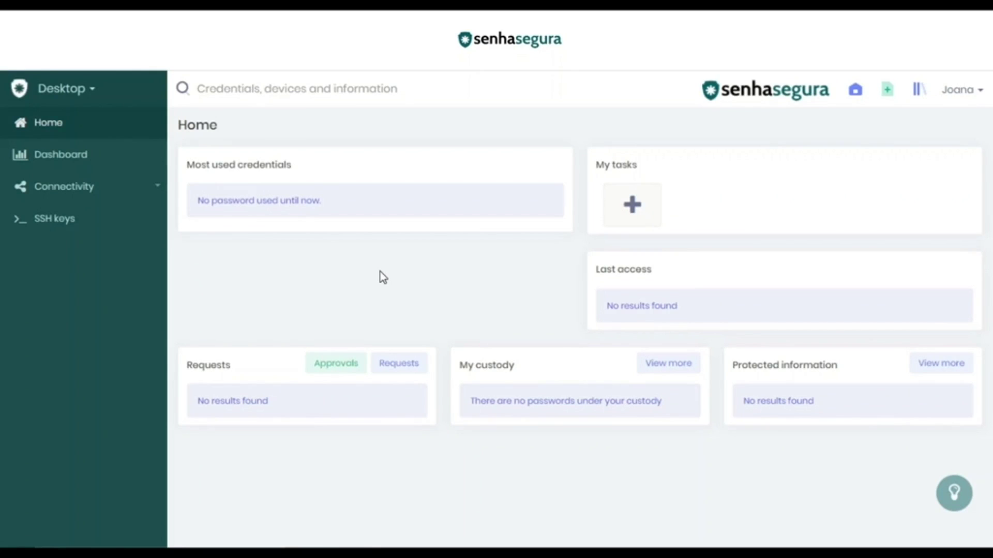
Step: Switch to the Reports panel and expand the Permissions section in the sidebar
left_click(126, 95)
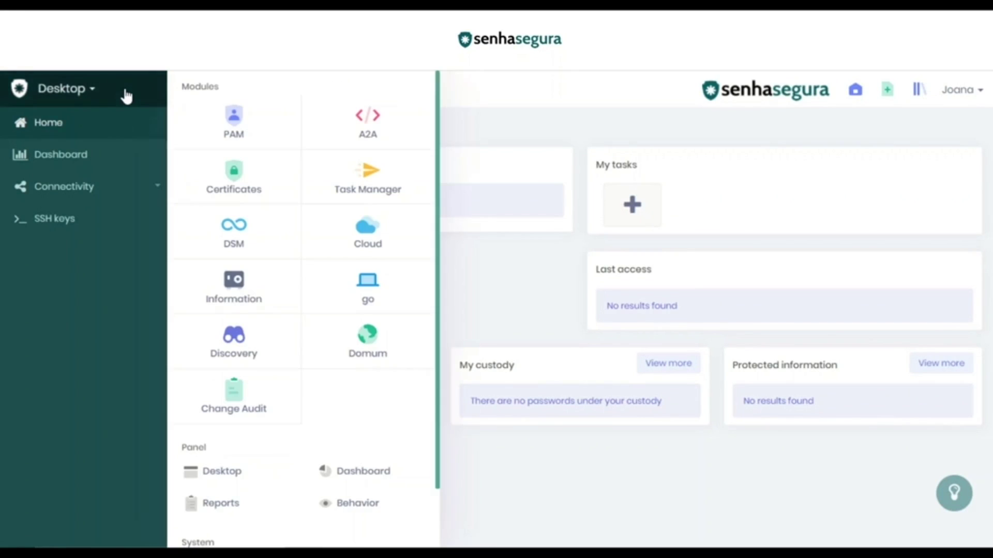
left_click(235, 504)
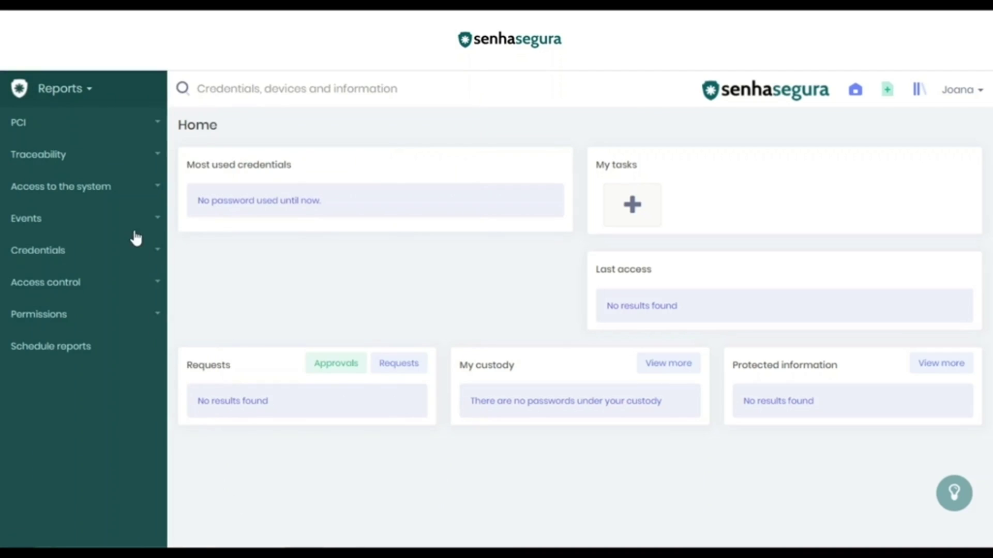
left_click(59, 324)
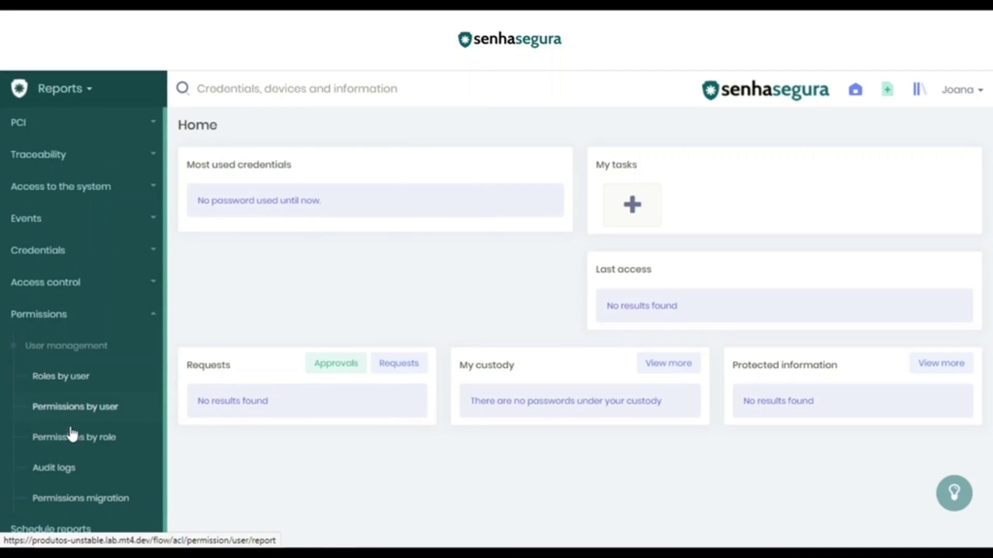
Step: Load the Permissions by role report under Permissions > User management
left_click(71, 437)
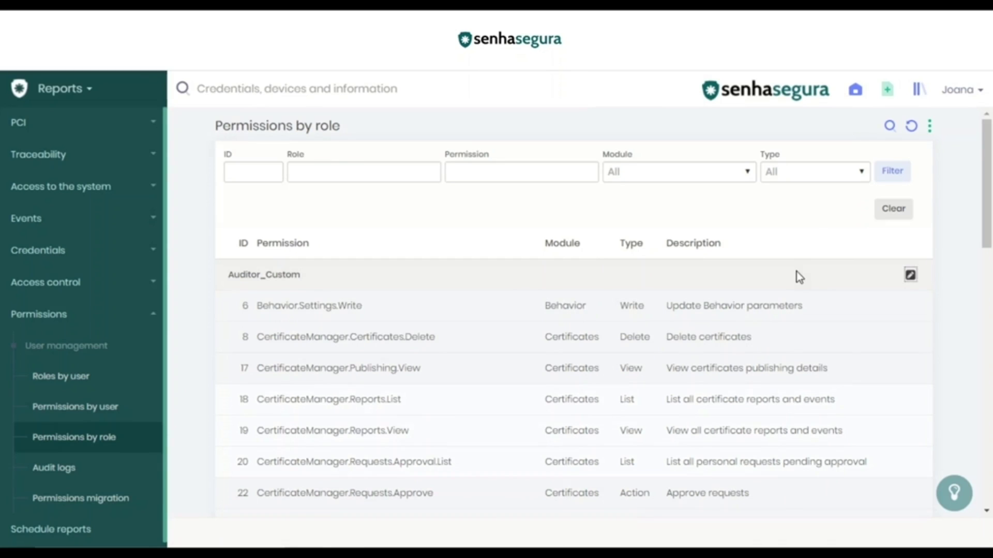
Step: Edit the Auditor_Custom role and view its assigned user (ID 146, quality assurance)
left_click(911, 276)
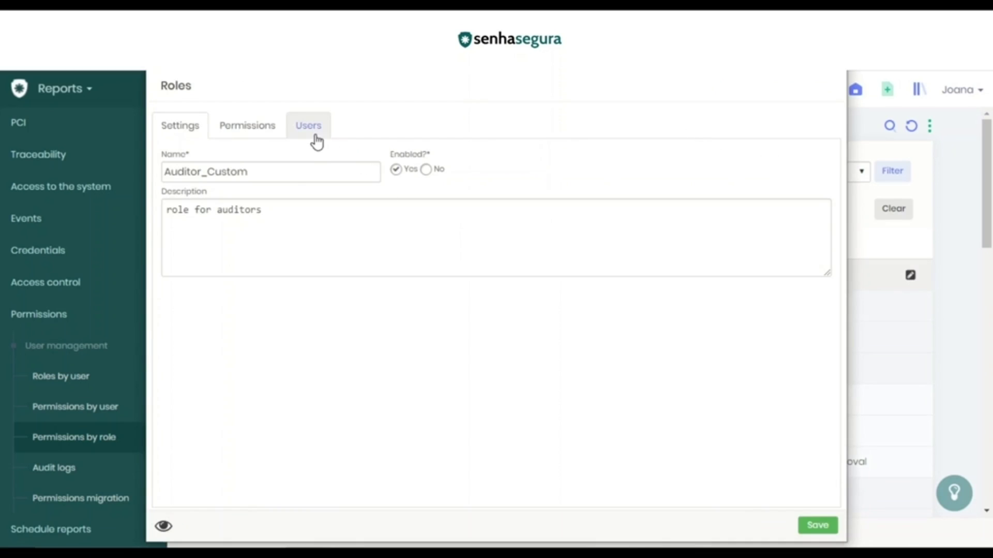
left_click(310, 130)
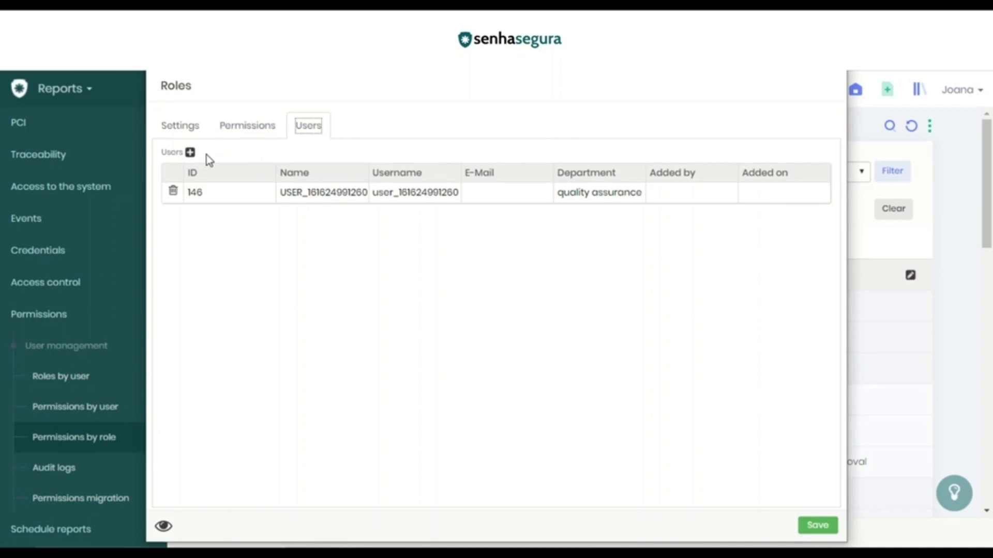
Step: Show the Auditor_Custom role's ten permissions, mostly certificate entries plus Behavior.Settings.Write
left_click(260, 127)
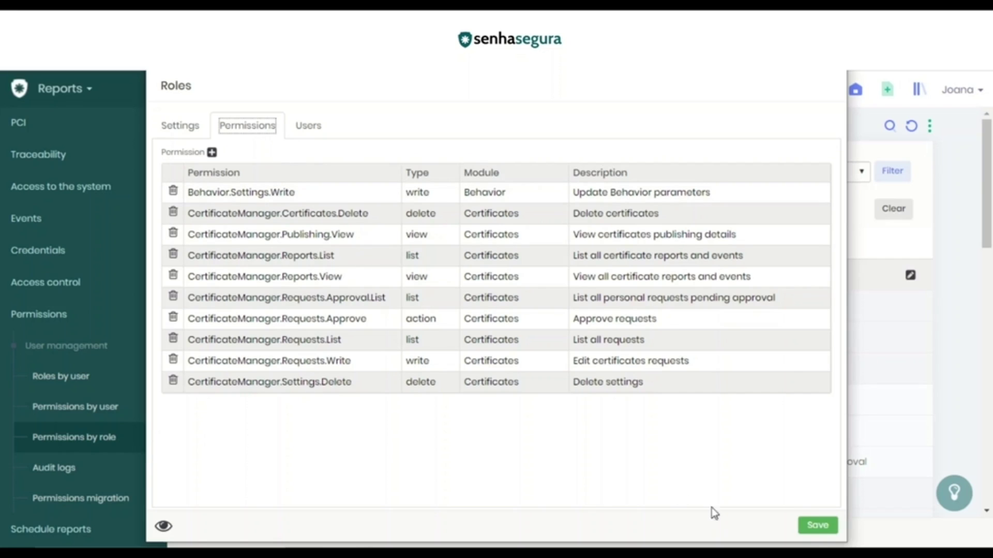
Step: Save the Auditor_Custom role until 'Data saved successfully' appears
left_click(827, 529)
left_click(828, 529)
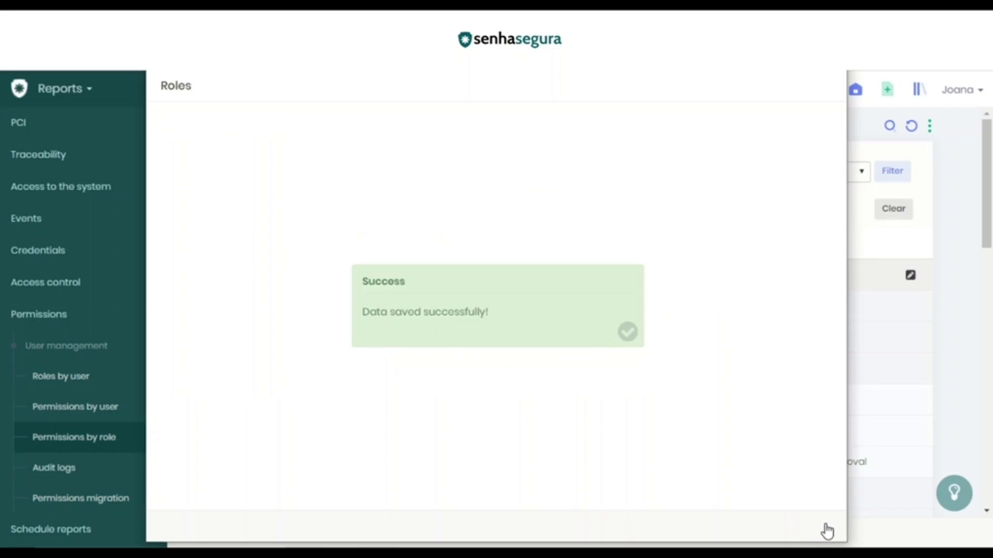